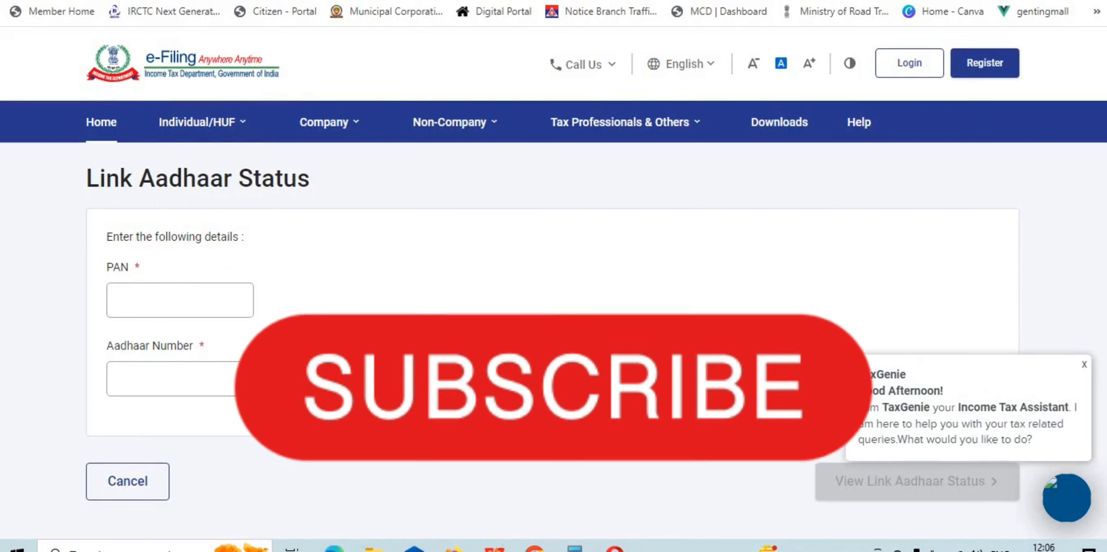
# Step: Enter the PAN and the Aadhaar number, then view their link status, which shows them unlinked
pyautogui.click(187, 292)
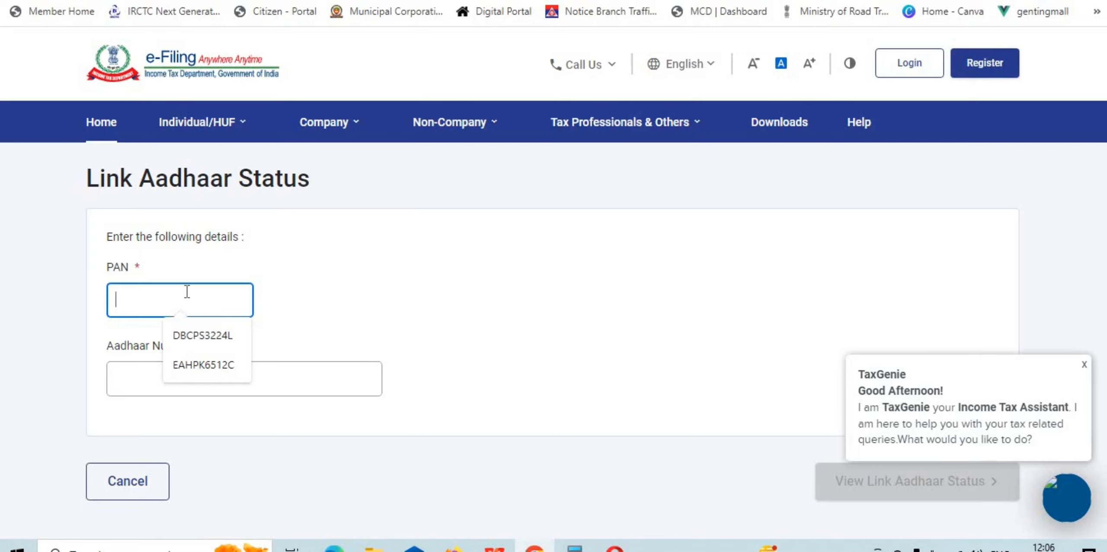
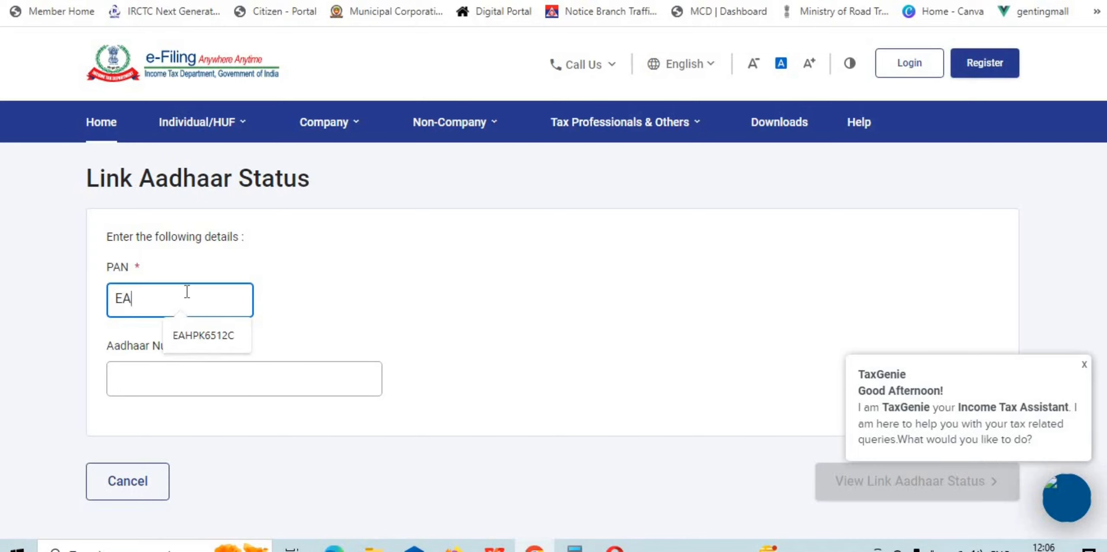
pyautogui.click(265, 379)
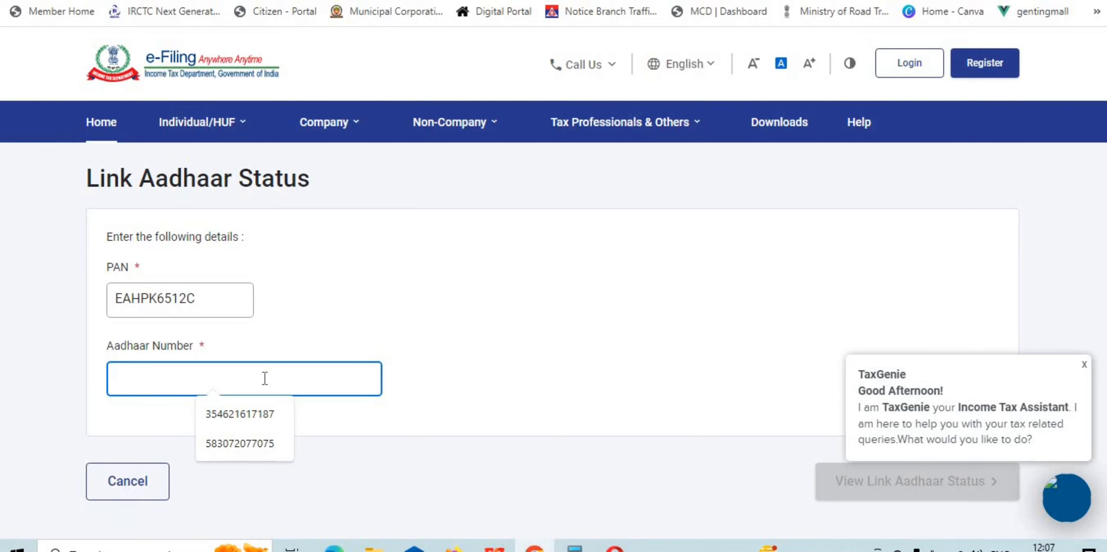
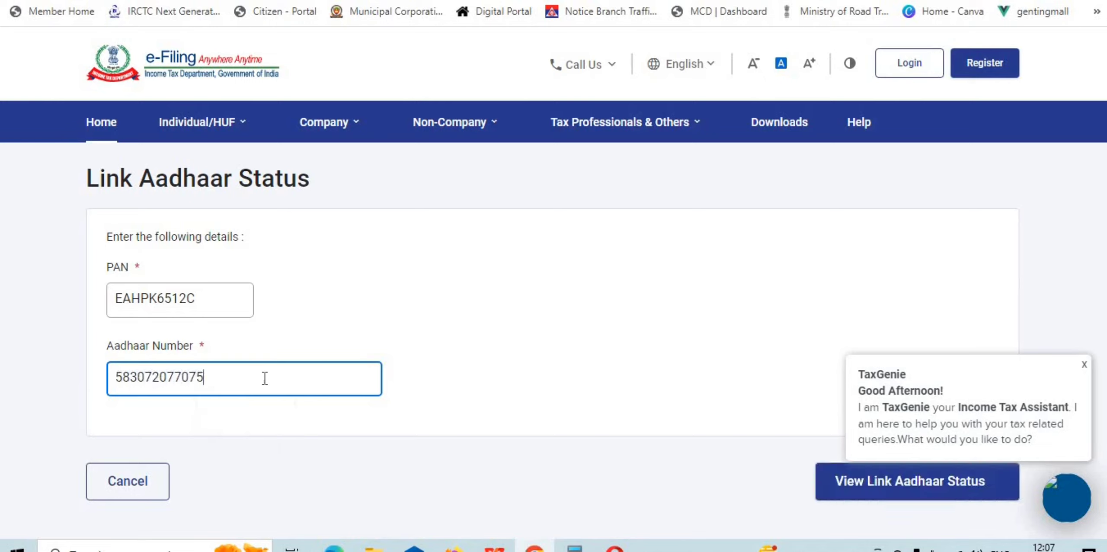
pyautogui.click(313, 432)
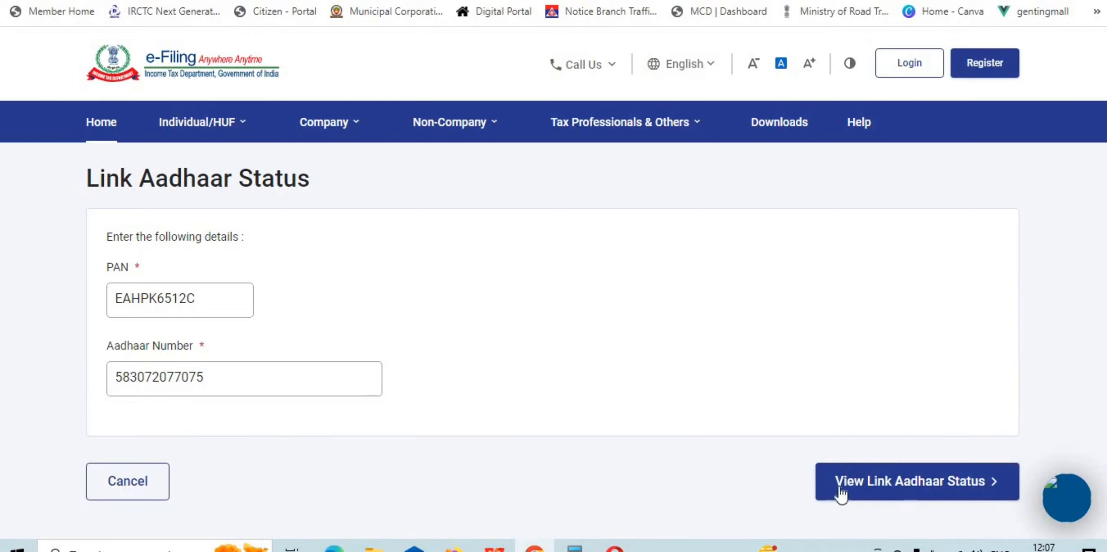
pyautogui.click(903, 488)
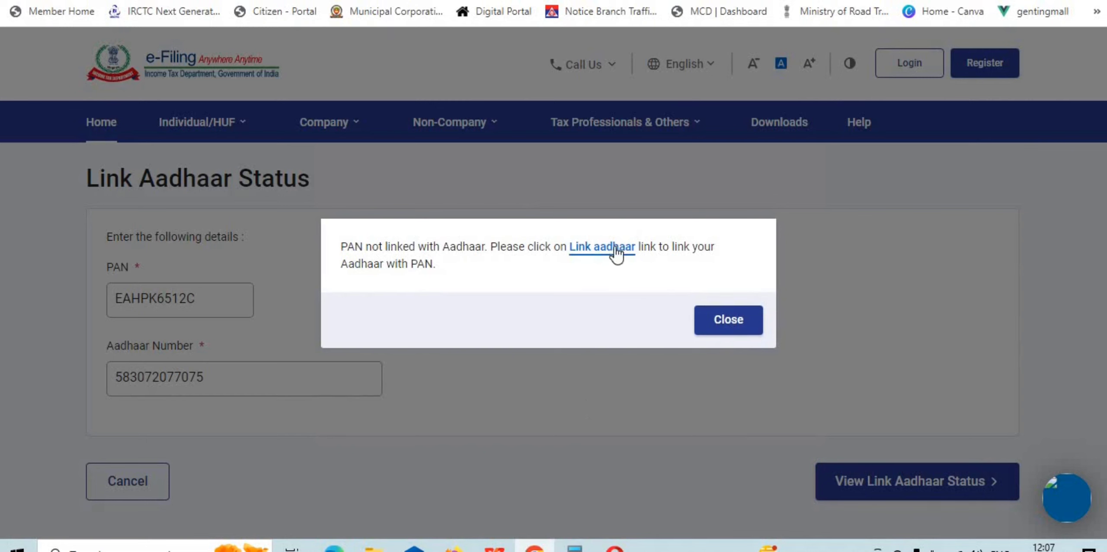
# Step: On the Link Aadhaar form, enter the PAN and Aadhaar number and validate them; no fee payment is found
pyautogui.click(617, 255)
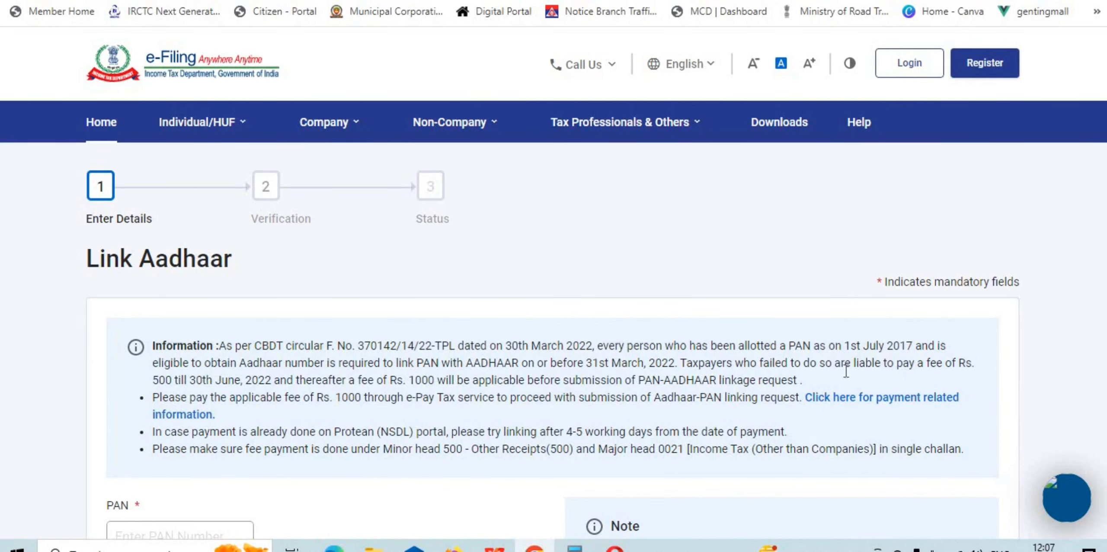
pyautogui.scroll(-5, 446, 283)
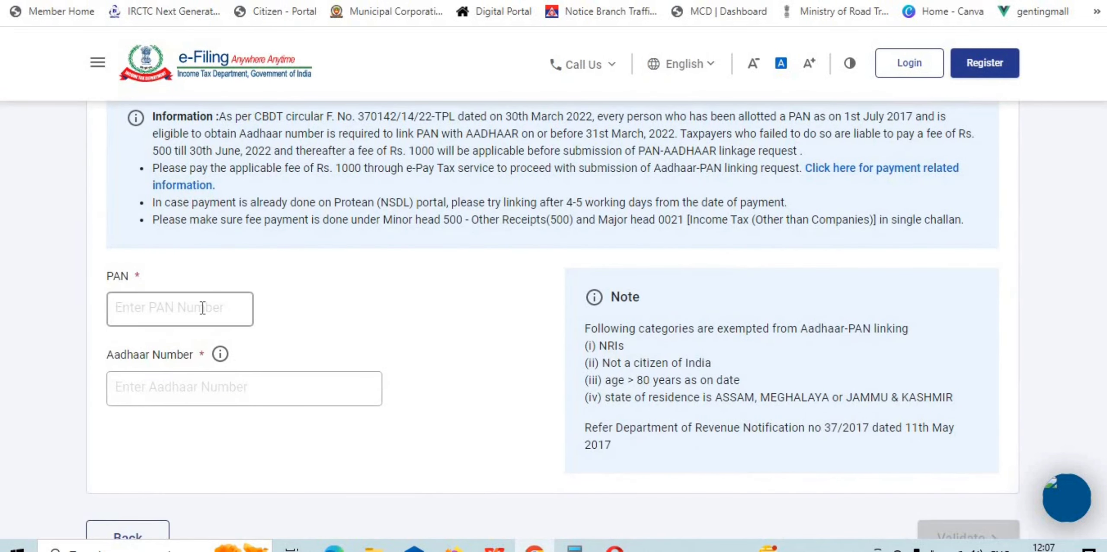
pyautogui.click(202, 307)
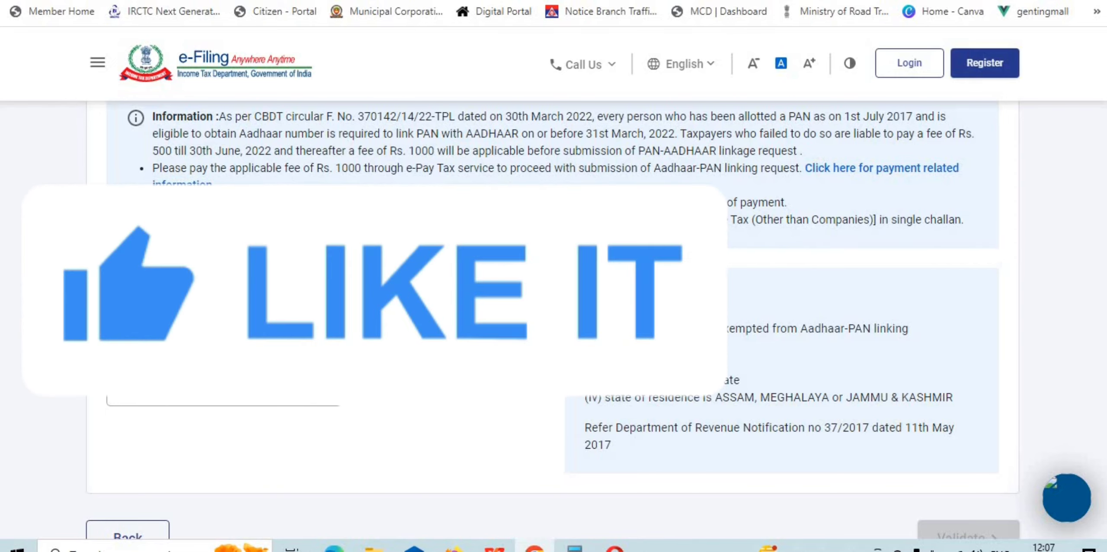
pyautogui.click(182, 387)
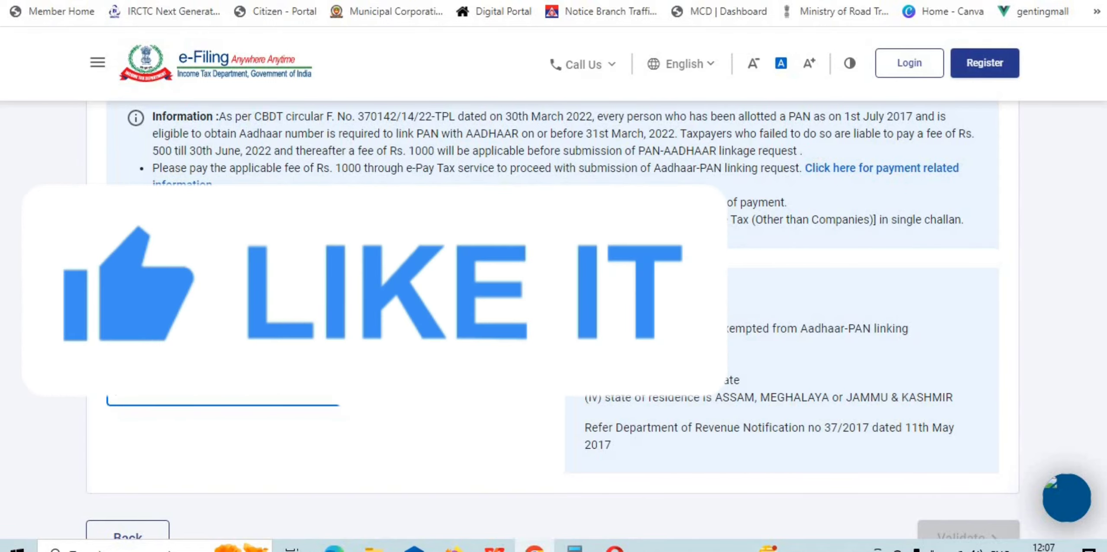
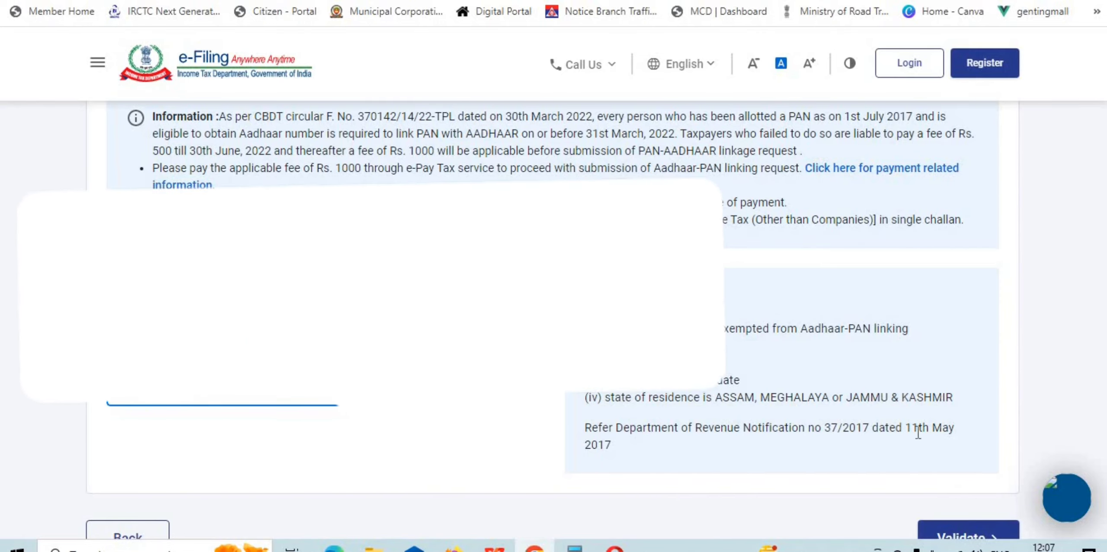
pyautogui.scroll(-3, 720, 408)
pyautogui.click(963, 387)
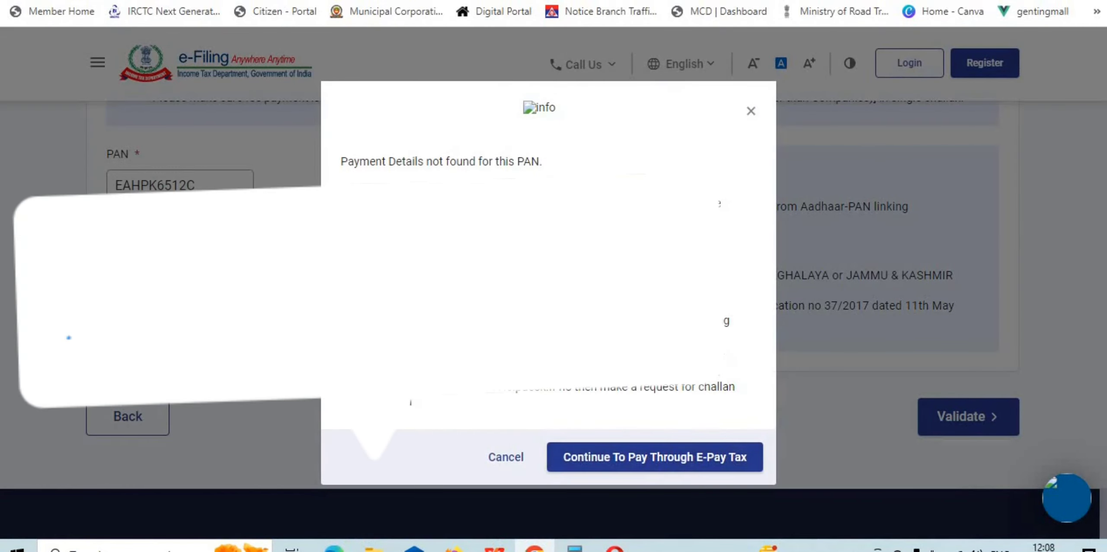
# Step: Start an e-Pay Tax payment, filling PAN/TAN, its confirmation and the mobile number, and submit for OTP
pyautogui.click(649, 459)
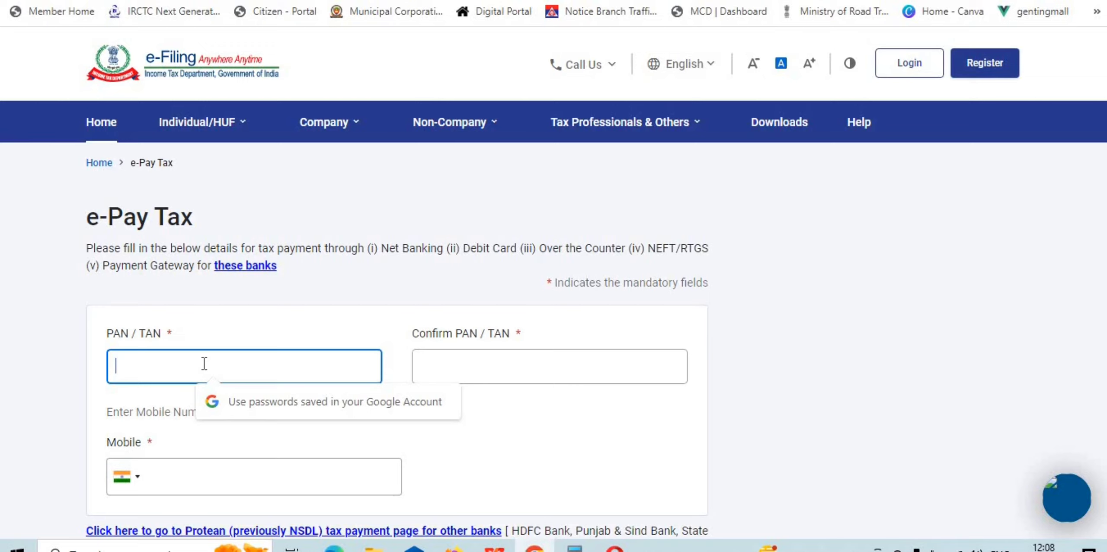
pyautogui.write('AB')
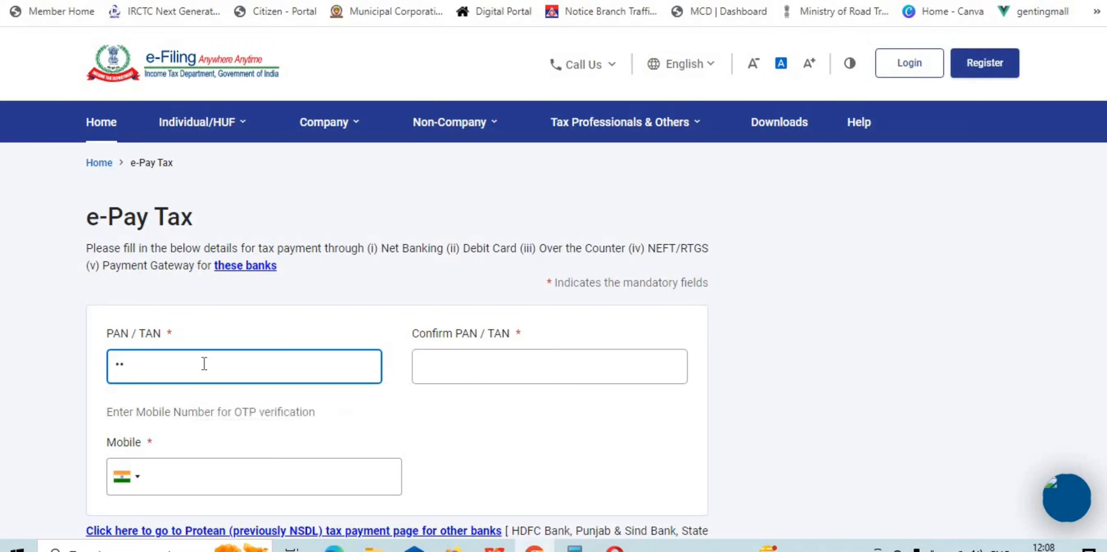
pyautogui.press('BackSpace')
pyautogui.press('BackSpace')
pyautogui.write('ABCDEFGHJ')
pyautogui.press('Tab')
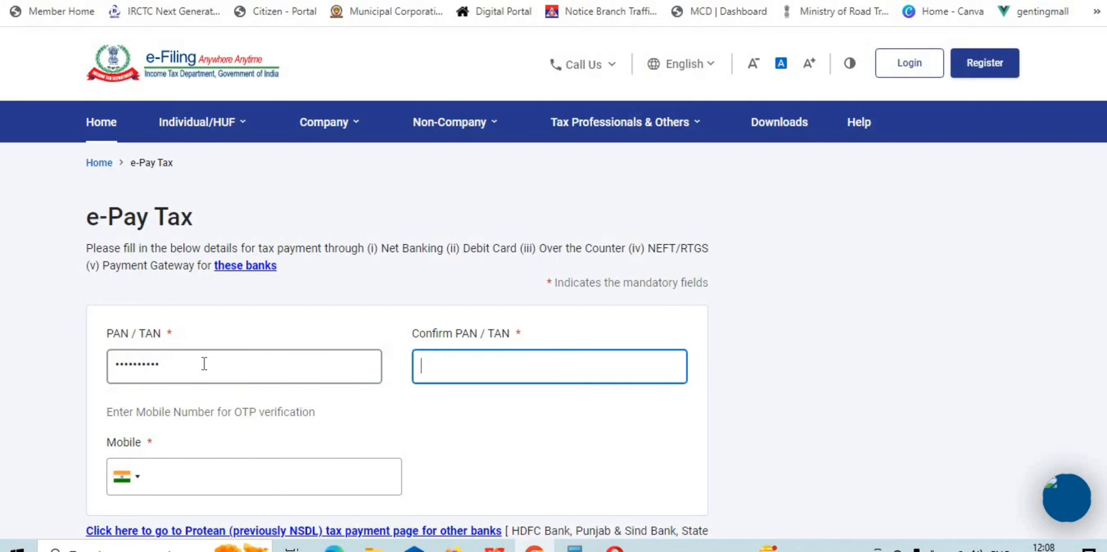
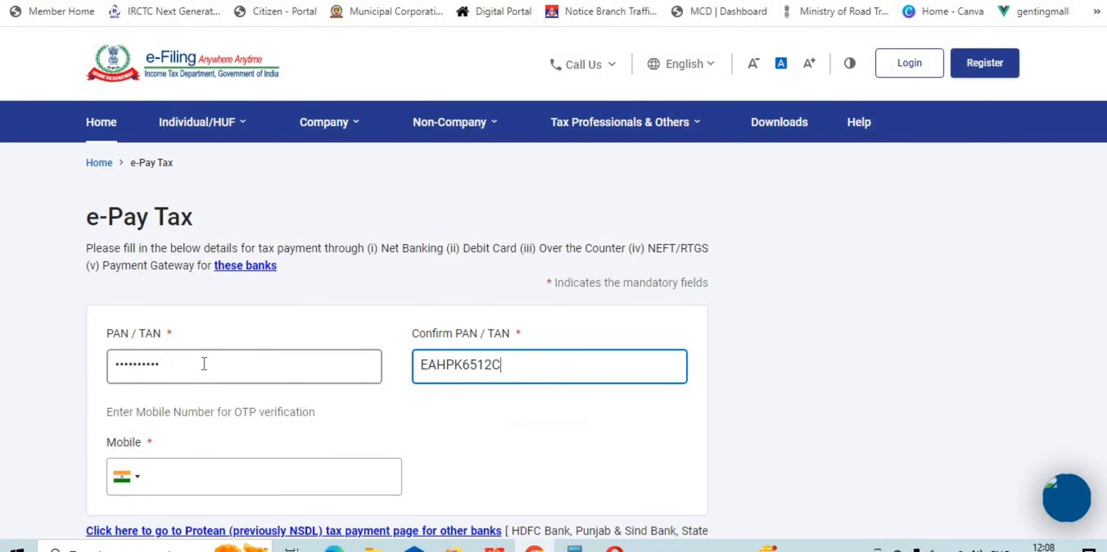
pyautogui.scroll(-2, 388, 430)
pyautogui.click(293, 393)
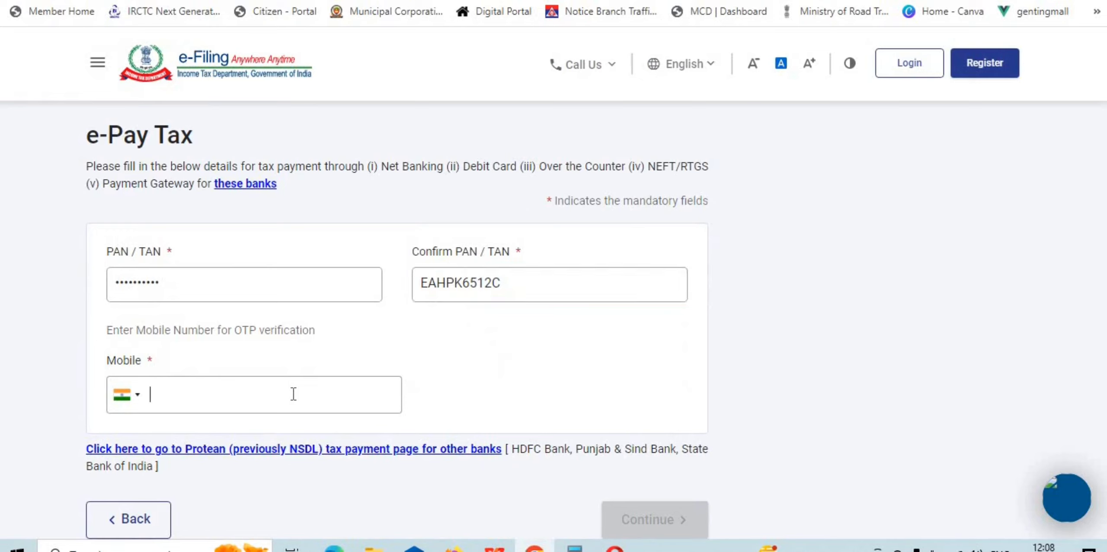
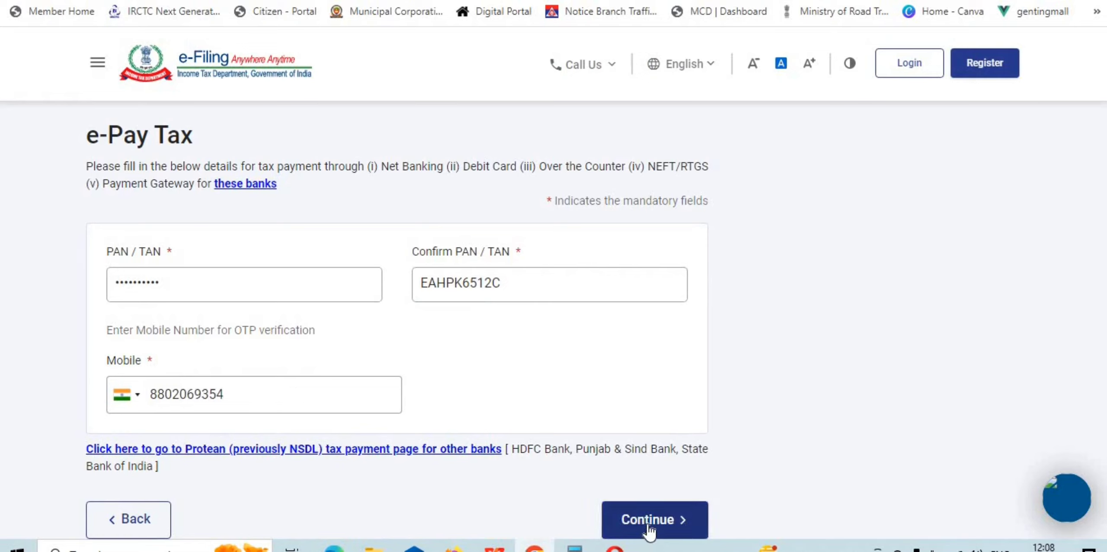
pyautogui.click(648, 520)
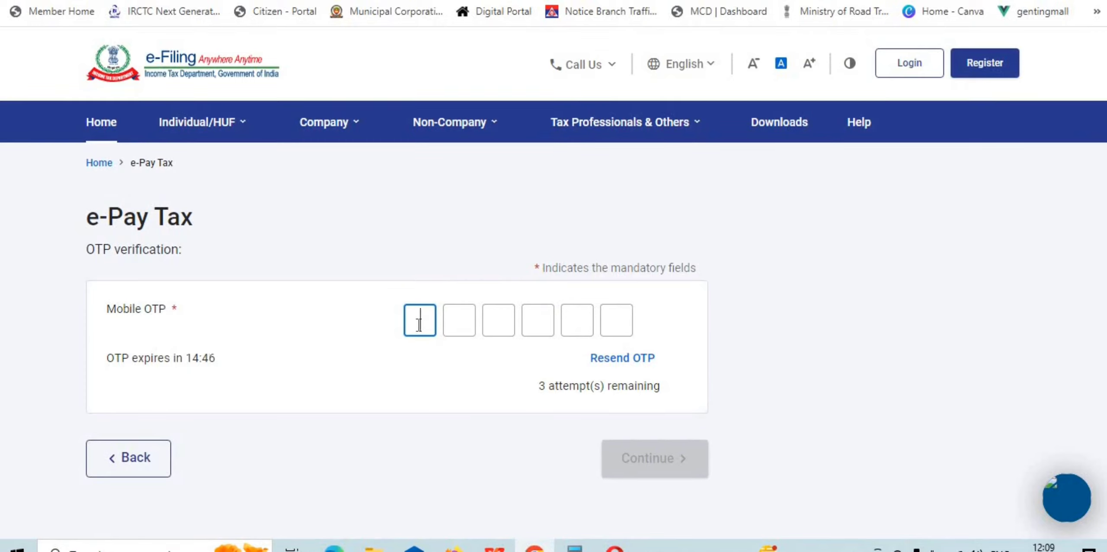
# Step: Enter the six-digit mobile OTP into the Mobile OTP boxes and submit it for verification
pyautogui.scroll(-2, 411, 342)
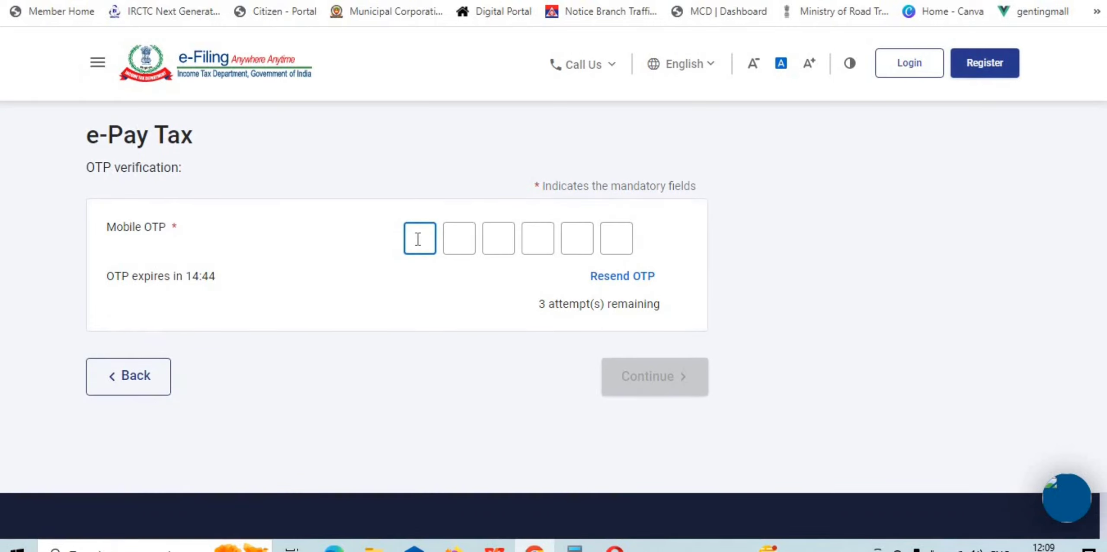
pyautogui.click(418, 239)
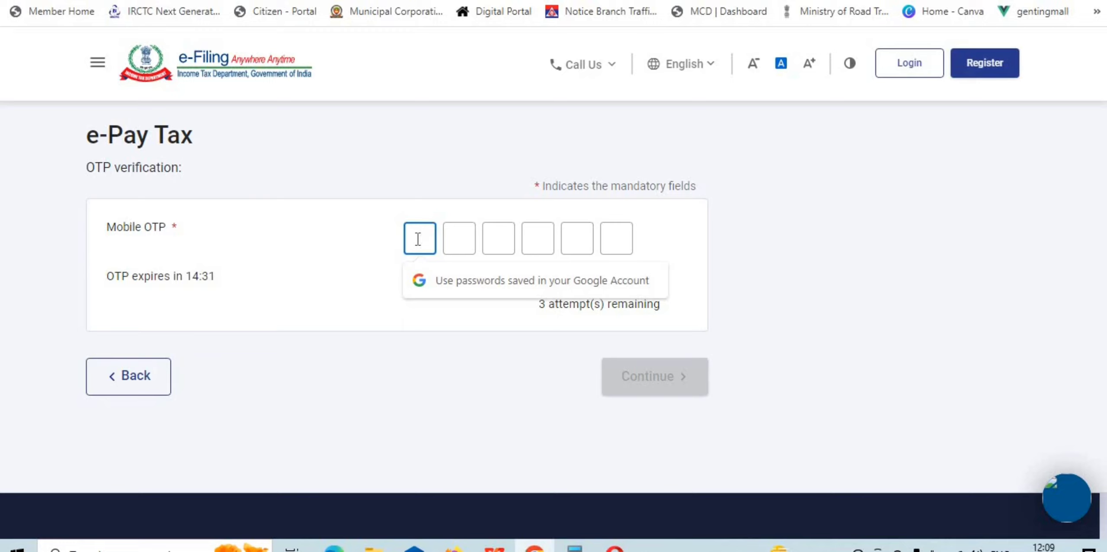
pyautogui.click(457, 240)
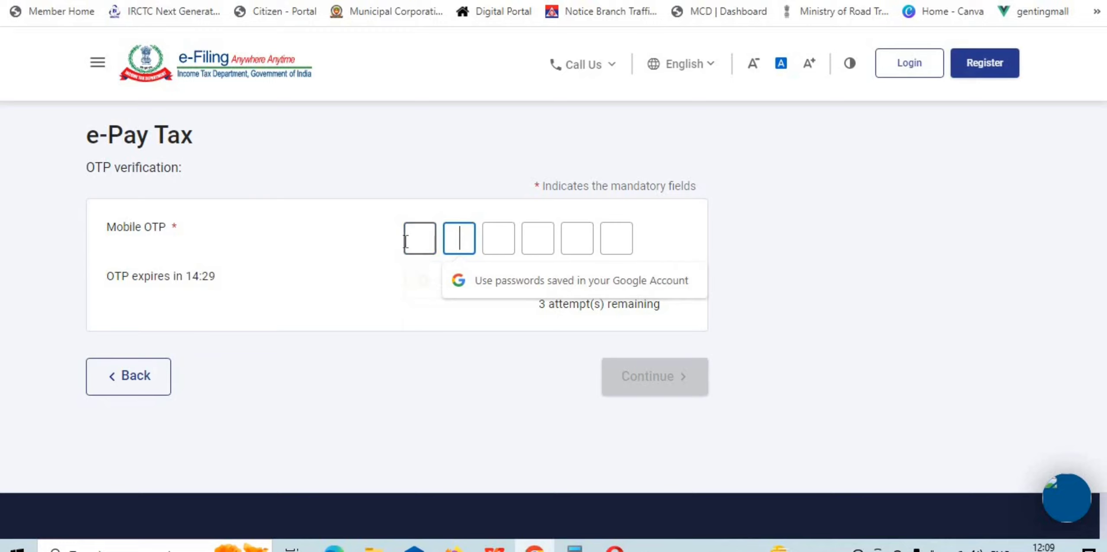
pyautogui.click(406, 240)
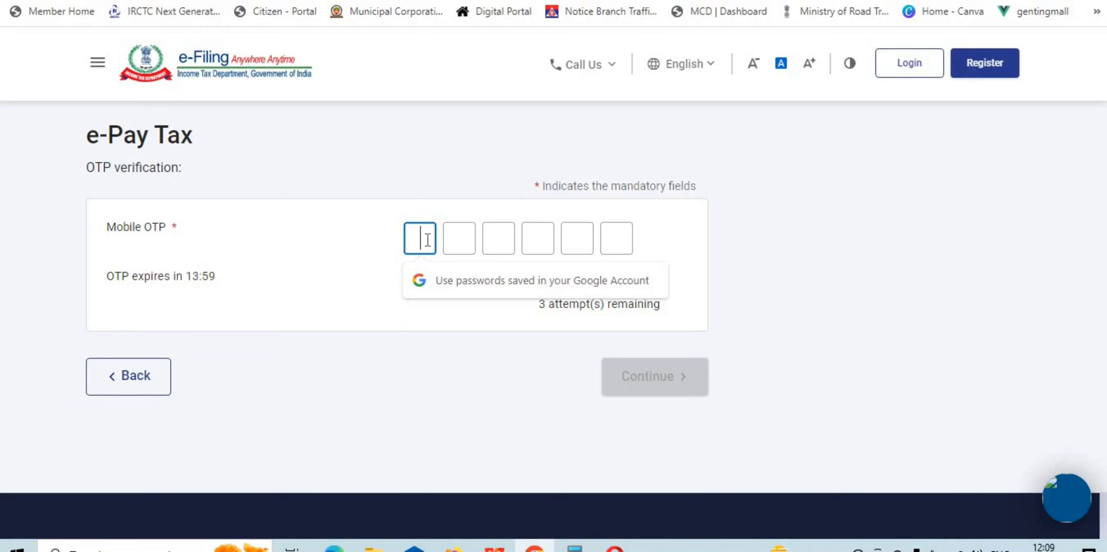
pyautogui.write('******')
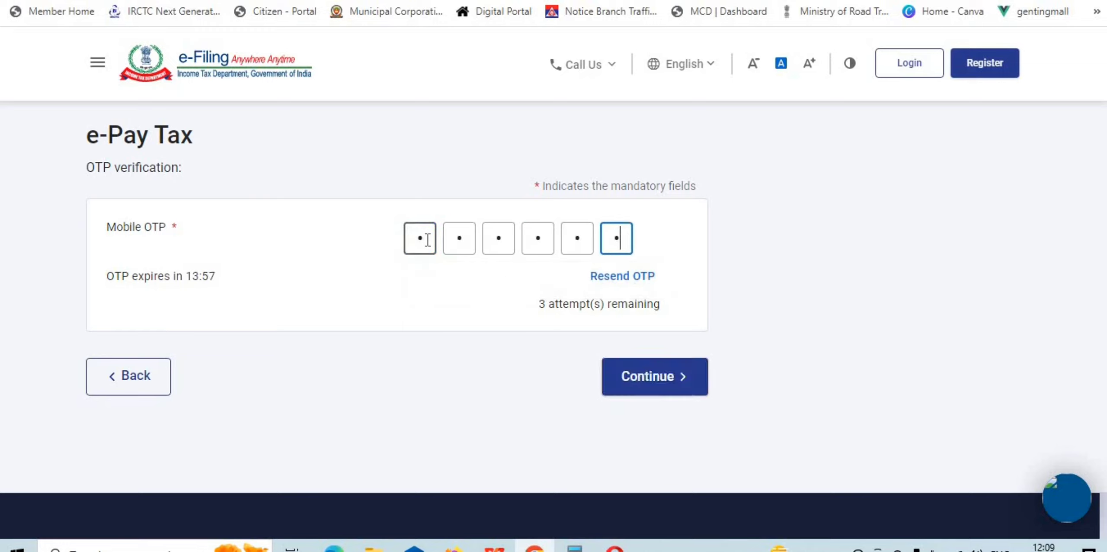
pyautogui.click(646, 383)
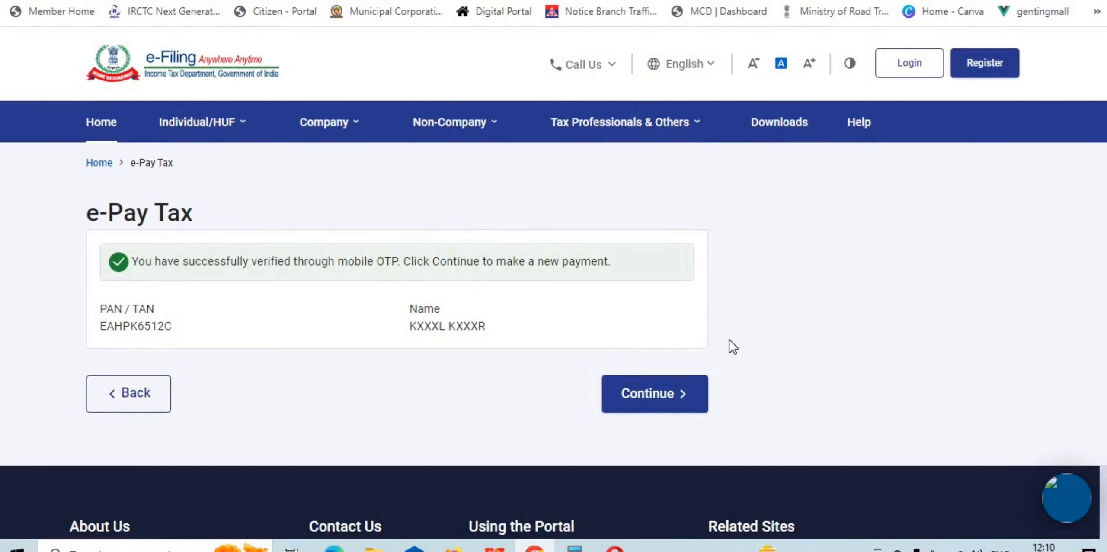
# Step: Continue past the OTP-verified PAN confirmation to make a new payment, getting past the Page not found error
pyautogui.click(663, 403)
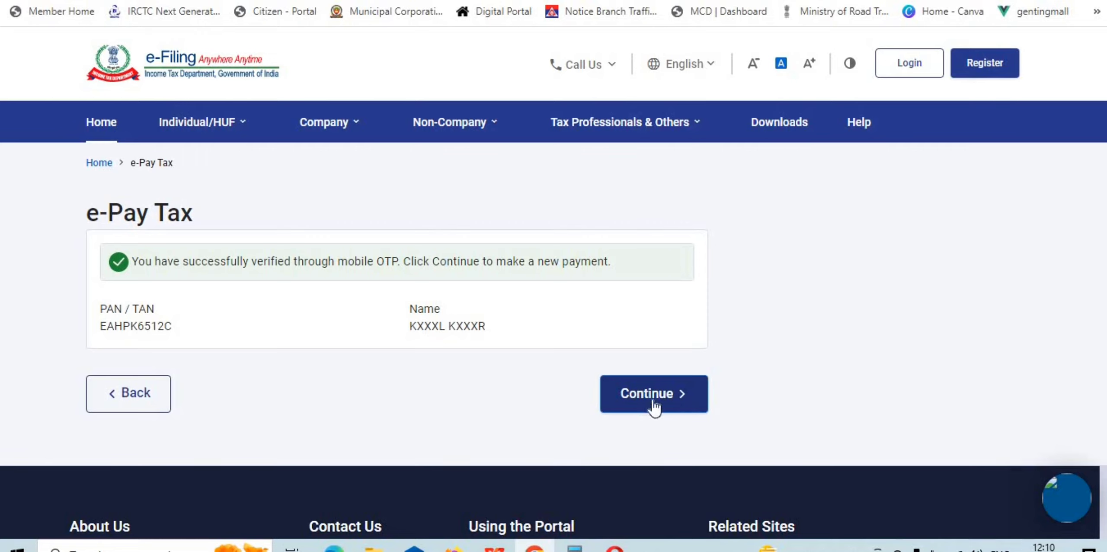
pyautogui.click(642, 395)
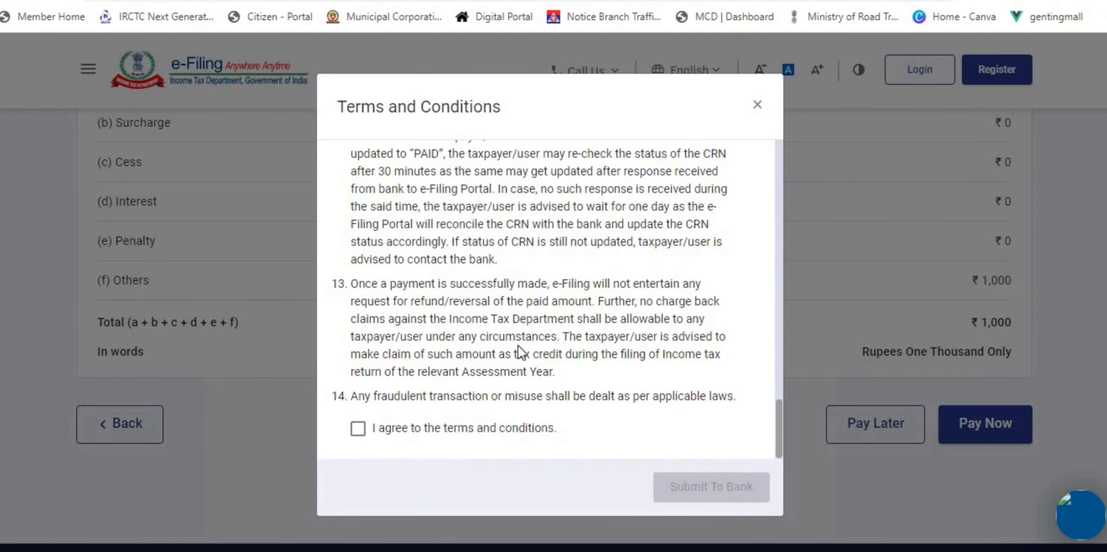
# Step: Agree to the terms and conditions for the ₹1,000 challan and submit it to the bank
pyautogui.click(394, 430)
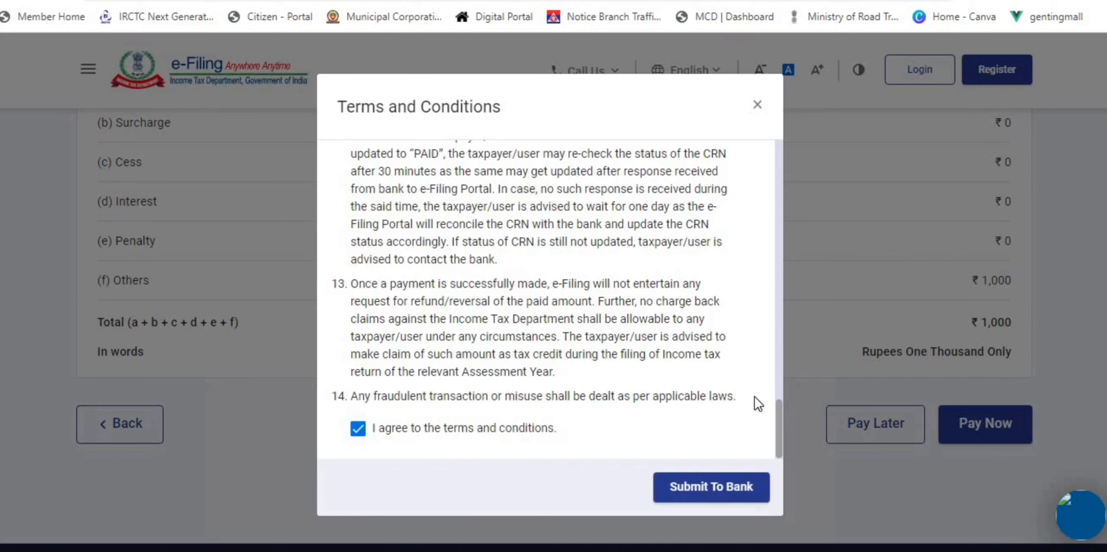
pyautogui.moveTo(778, 411); pyautogui.dragTo(769, 459)
pyautogui.click(708, 487)
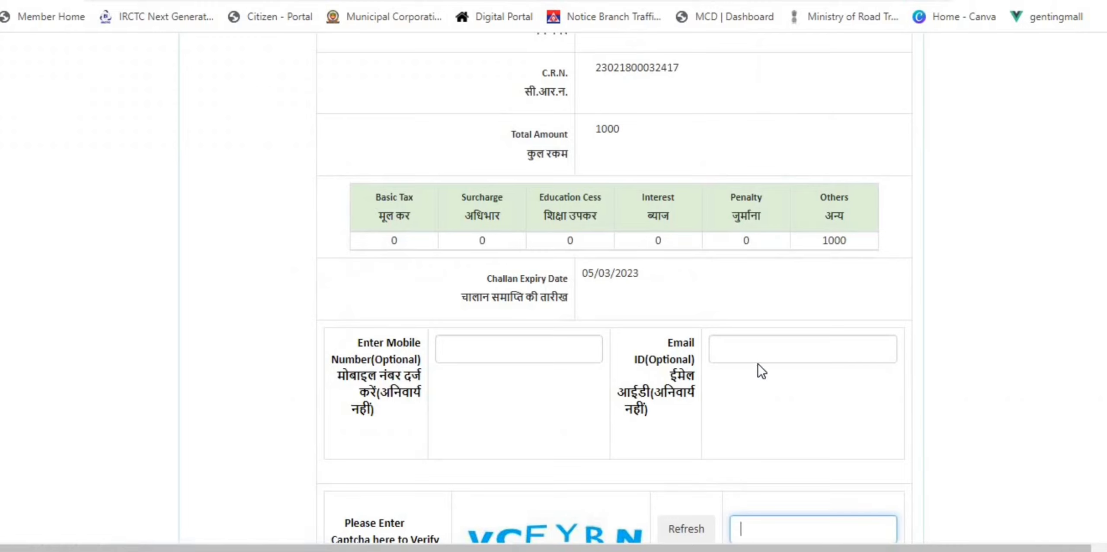
# Step: Fill in the optional mobile number and e-mail address fields on the Canara Bank payment page
pyautogui.click(529, 345)
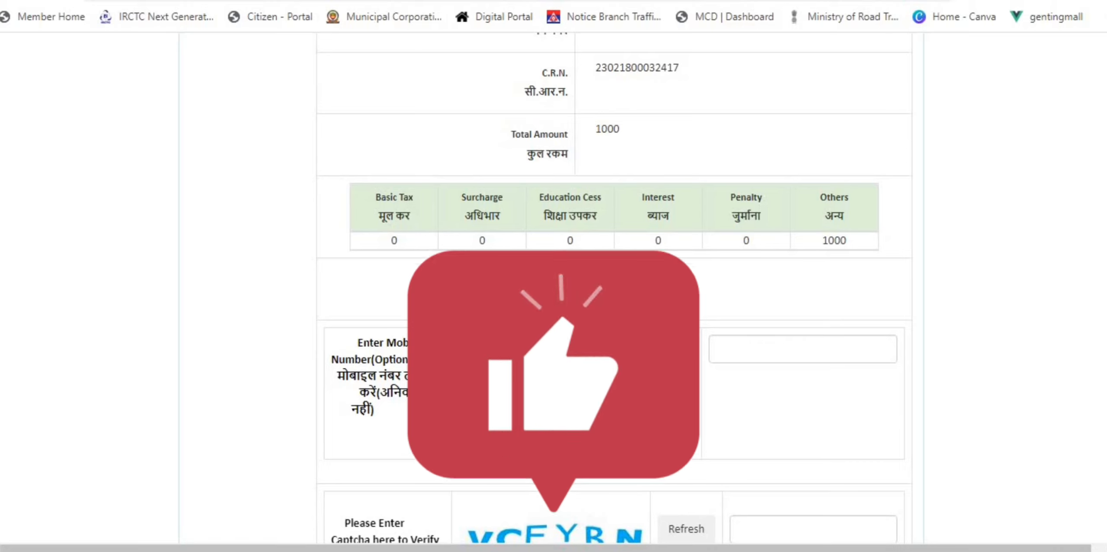
pyautogui.click(803, 349)
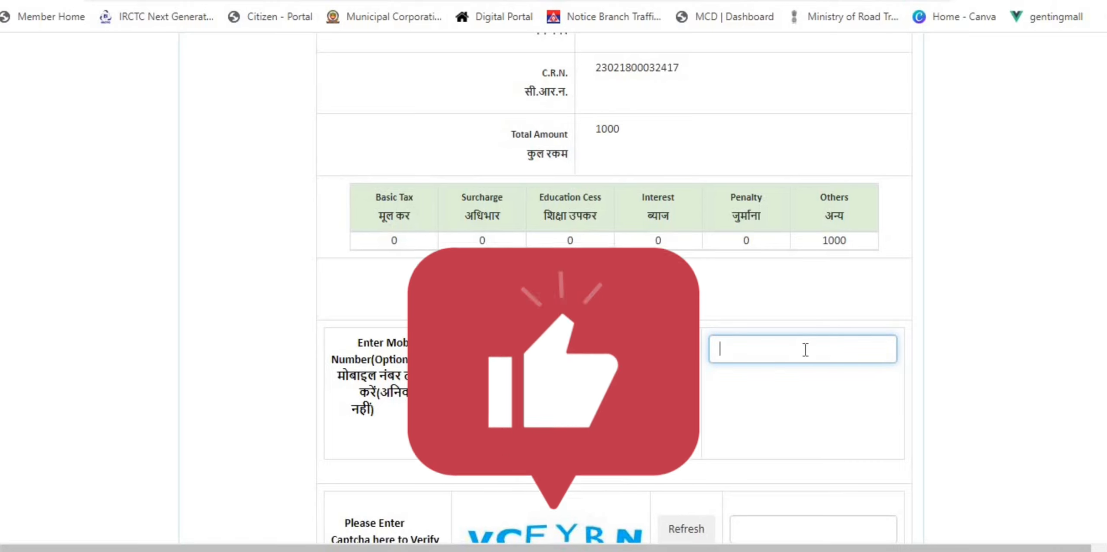
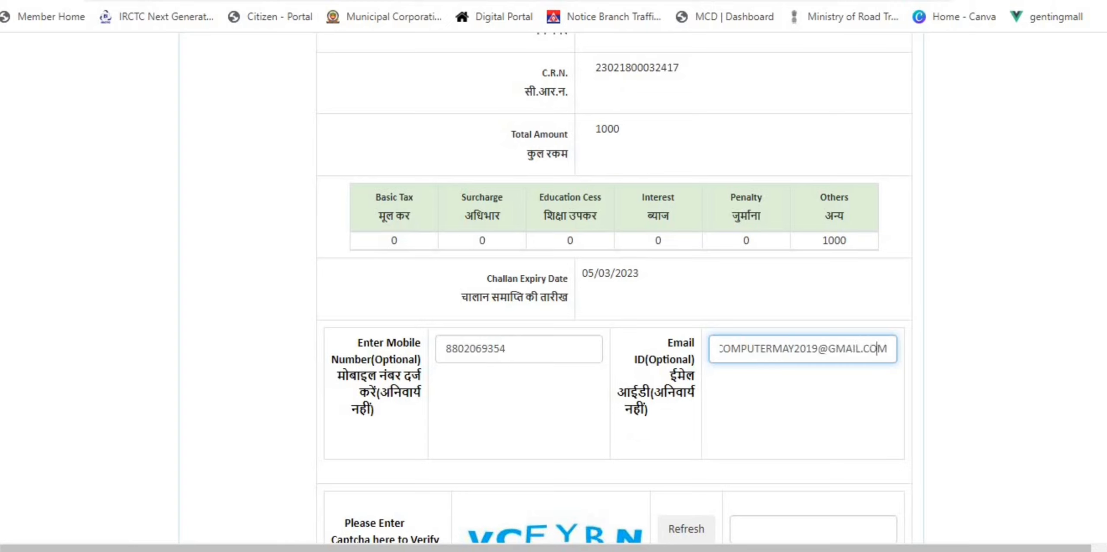
pyautogui.press('Home')
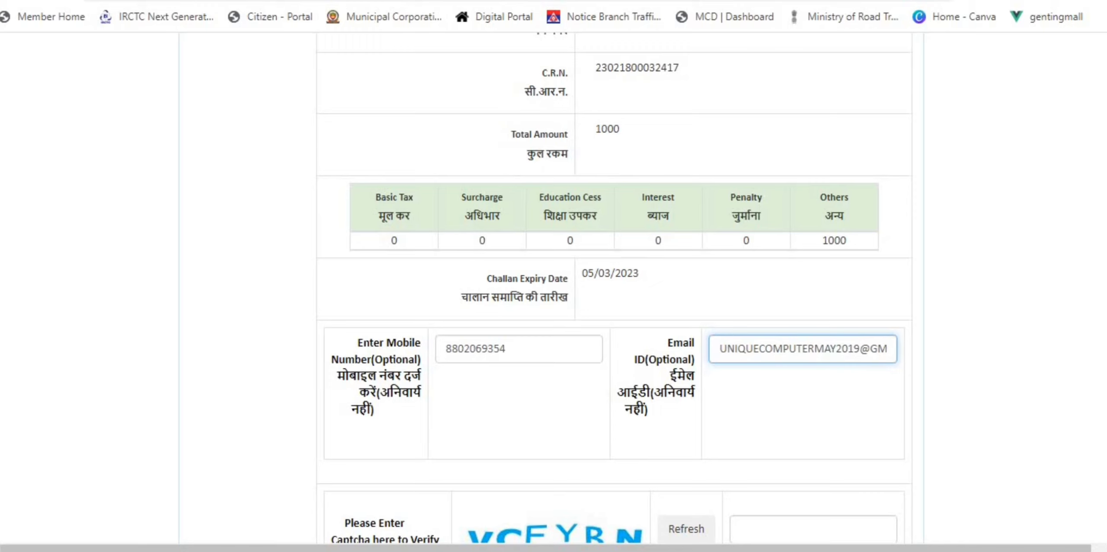
pyautogui.click(1052, 351)
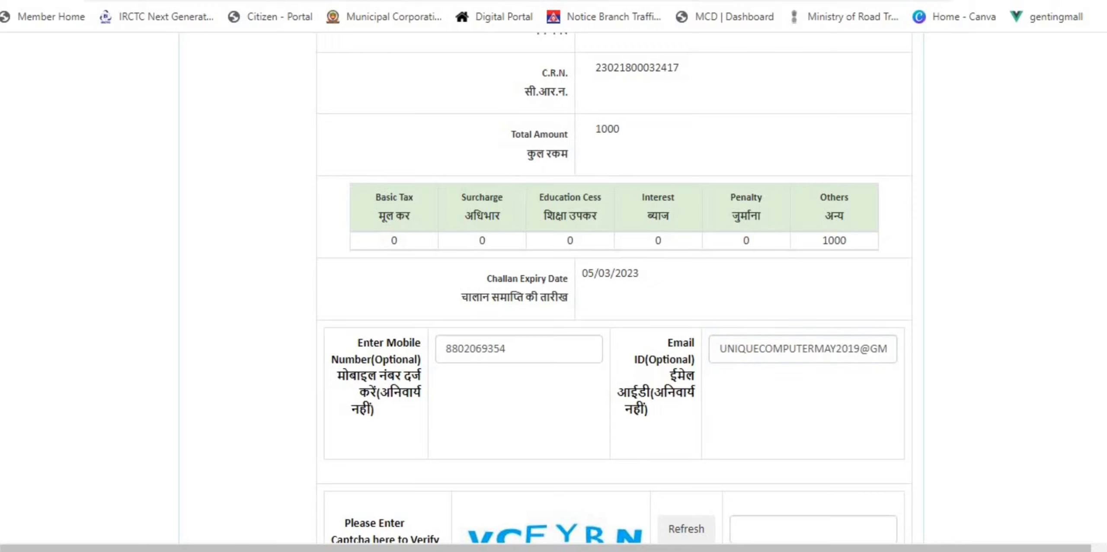
# Step: Enter the captcha text and submit the Rs 1000 challan with Pay Now
pyautogui.scroll(-5, 766, 398)
pyautogui.click(788, 322)
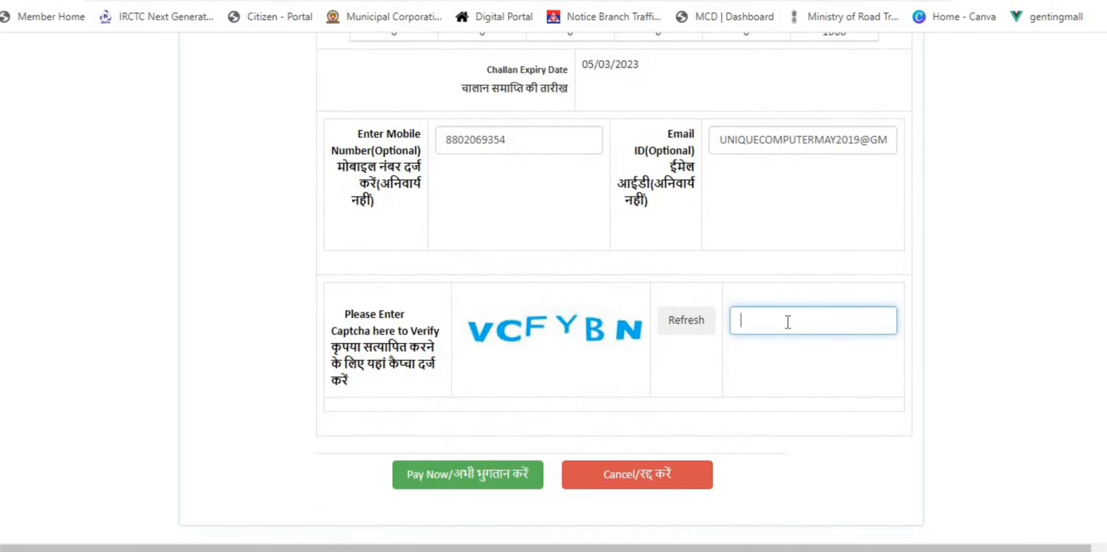
pyautogui.write('vcFYBN')
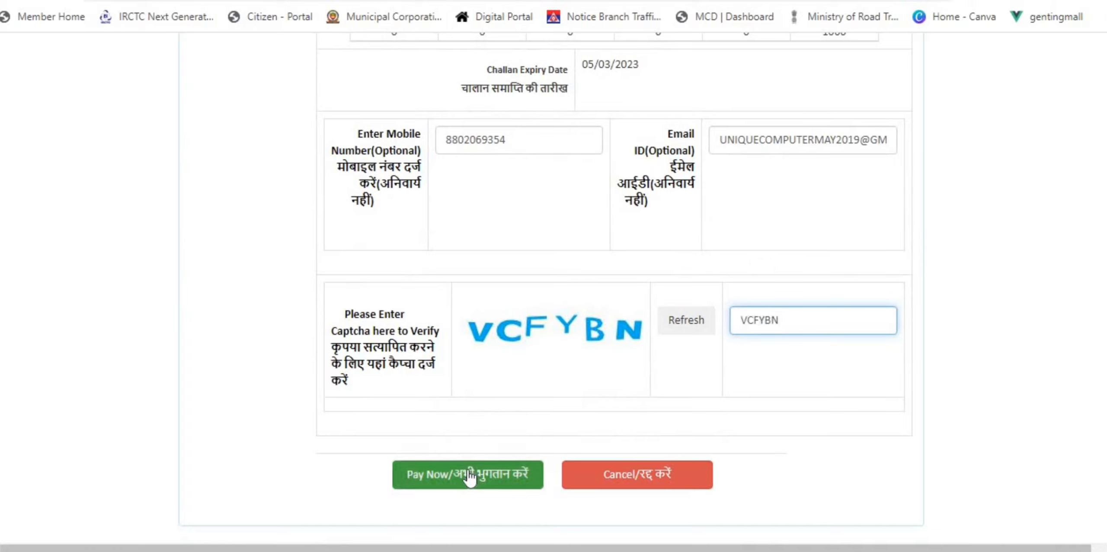
pyautogui.click(470, 477)
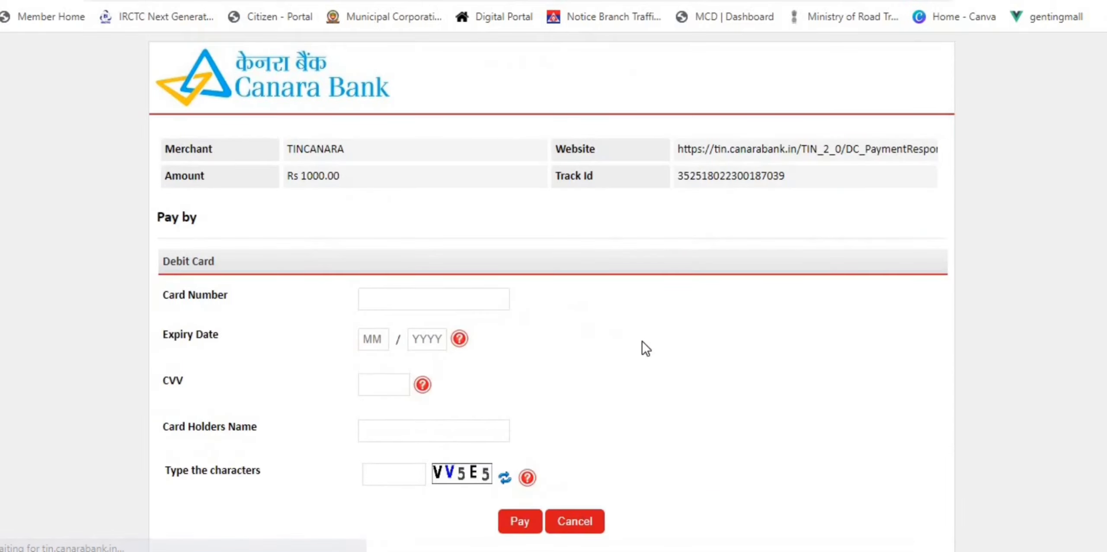
# Step: Enter the debit card details and captcha, pay Rs 1000.00, and select the bank OTP Pin field
pyautogui.click(407, 303)
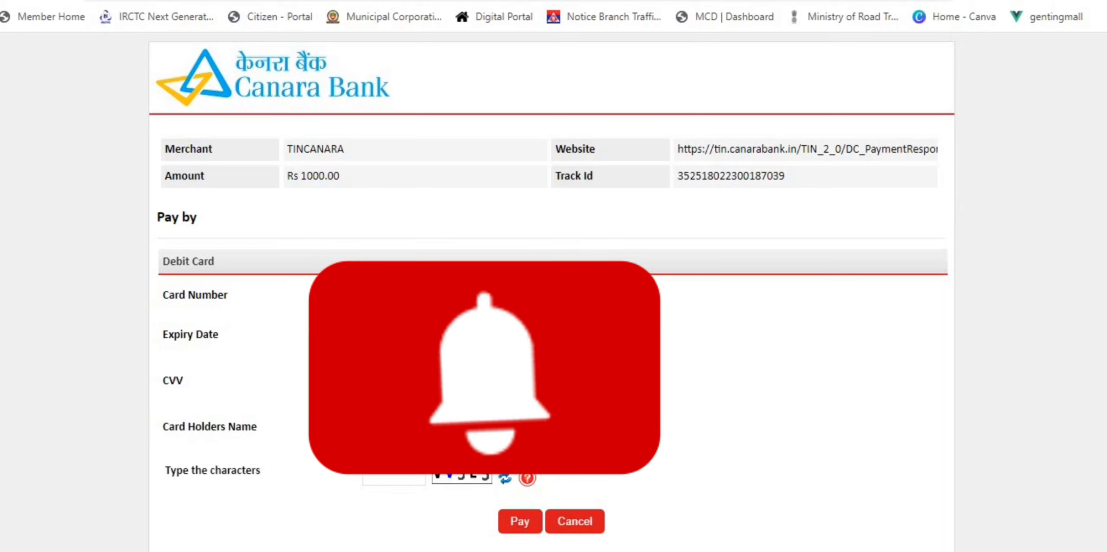
pyautogui.click(394, 478)
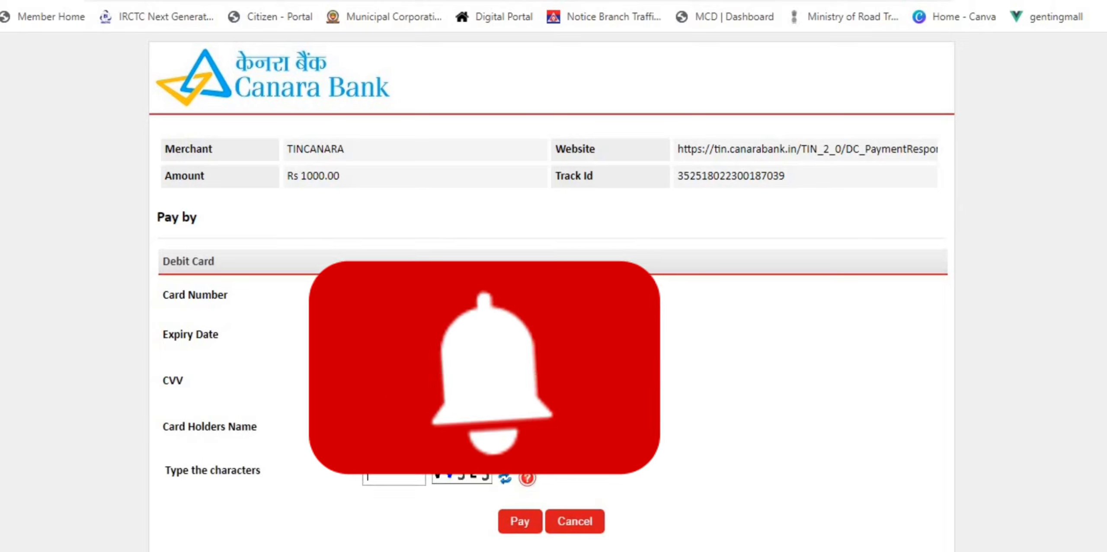
pyautogui.write('VV5E5')
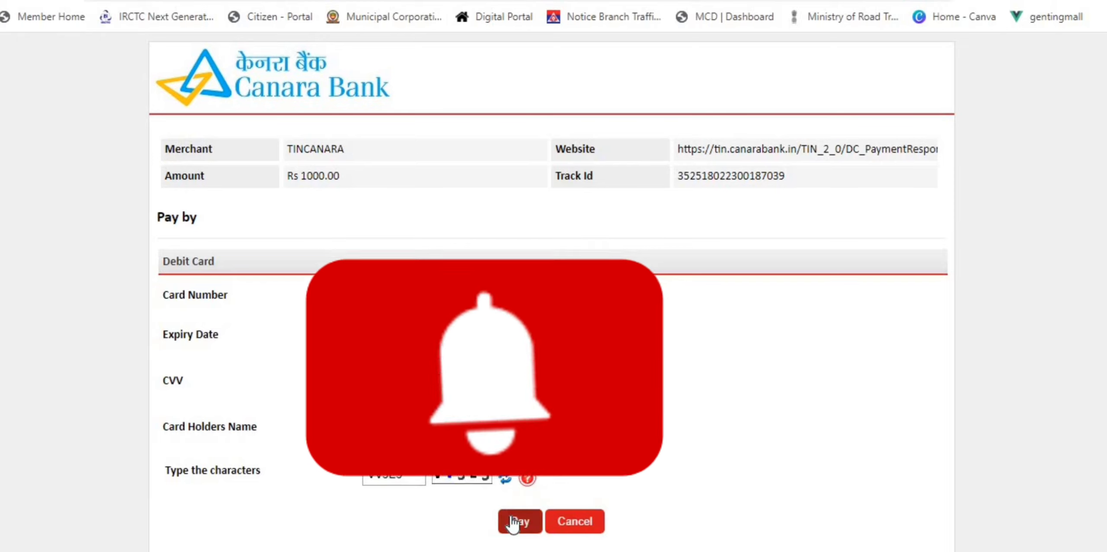
pyautogui.click(513, 519)
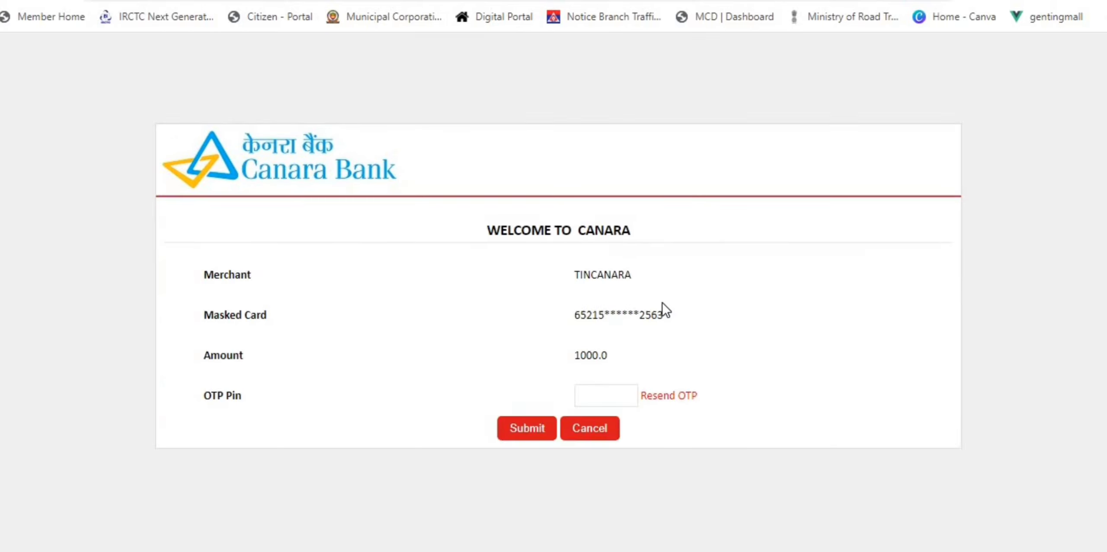
pyautogui.click(614, 397)
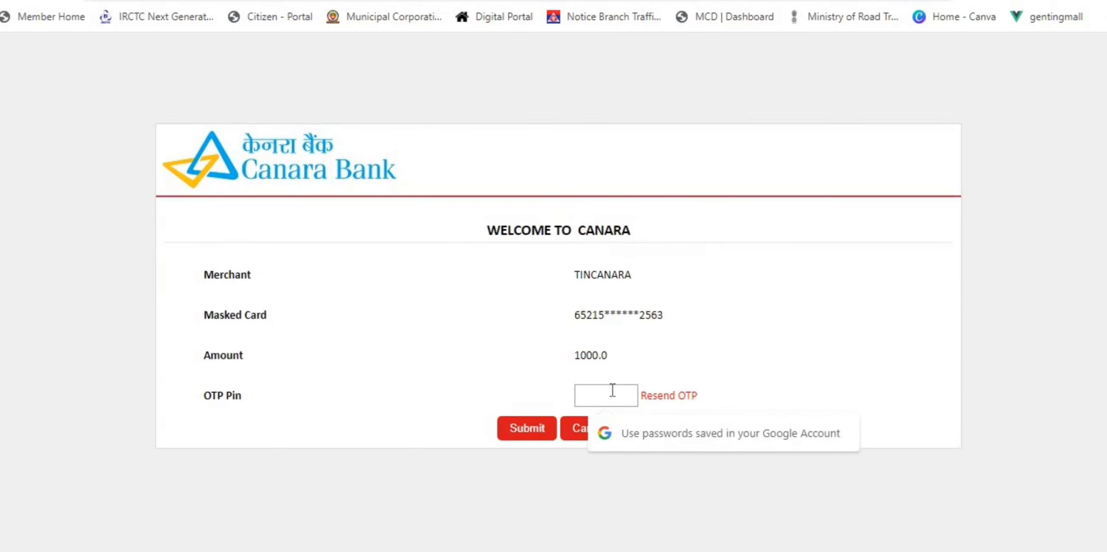